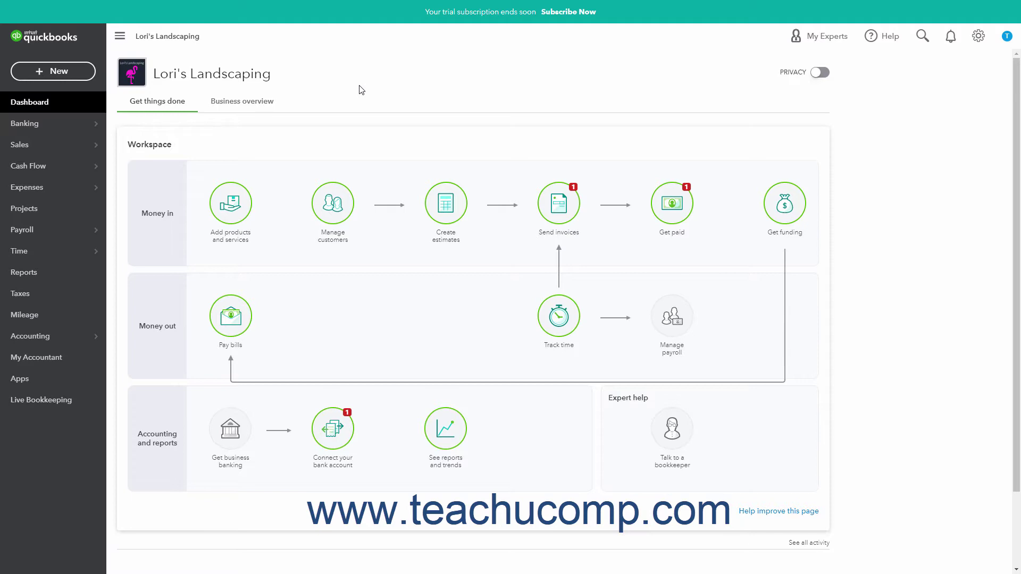
Open the Accounts receivable aging detail report from the standard reports to check for overdue invoices.
{"action": "left_click", "coordinate": [70, 274]}
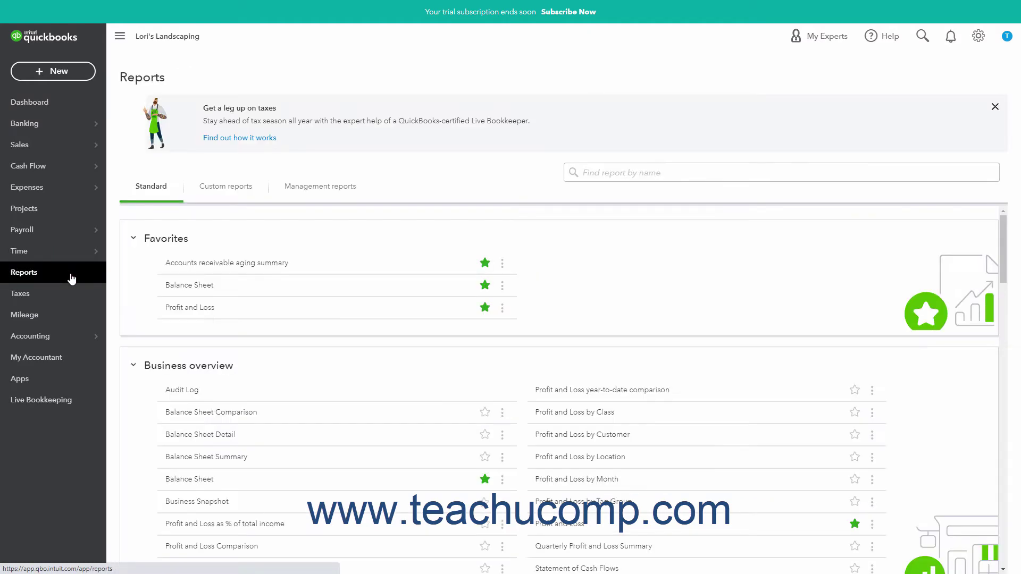
{"action": "scroll", "coordinate": [147, 295], "scroll_direction": "down", "scroll_amount": 3}
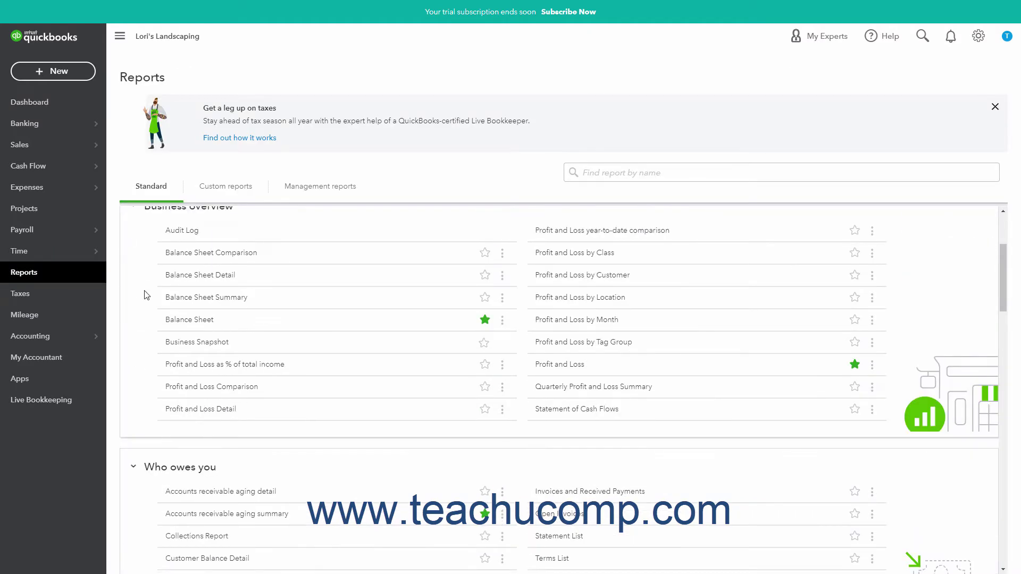
{"action": "left_click", "coordinate": [227, 493]}
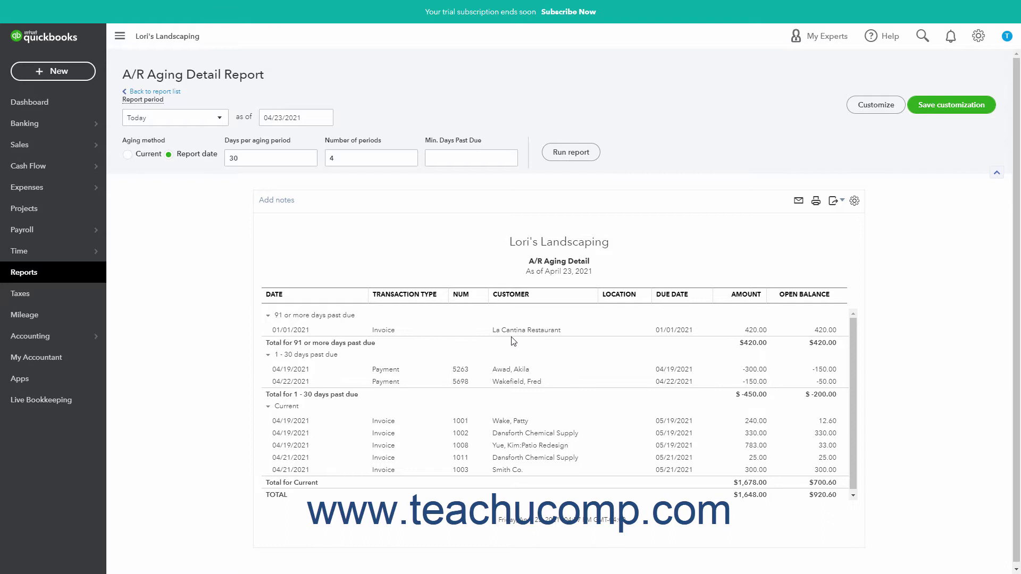
Open the chart of accounts and view the blank form for a new account, closing it without saving.
{"action": "left_click", "coordinate": [977, 39]}
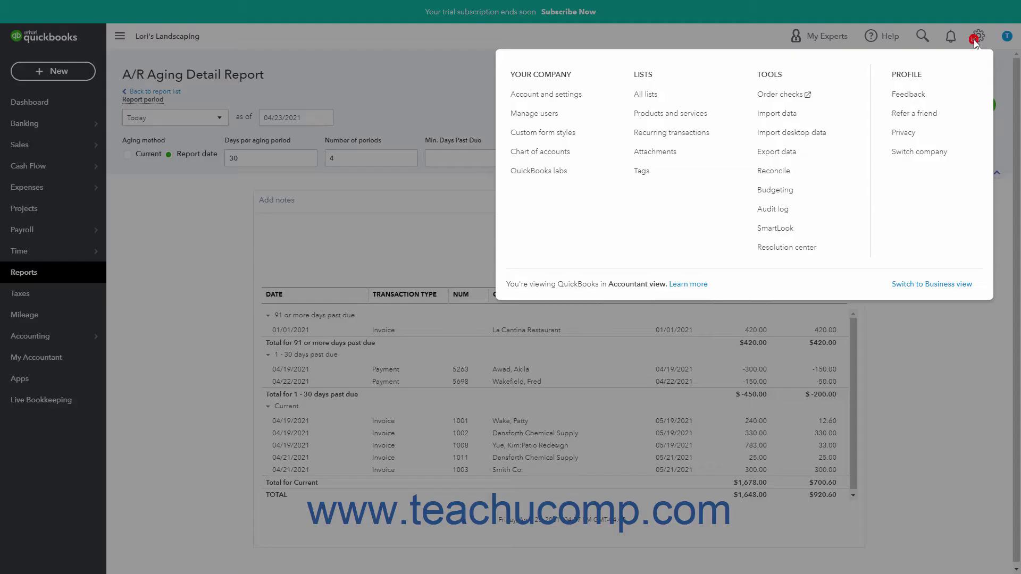
{"action": "left_click", "coordinate": [580, 158]}
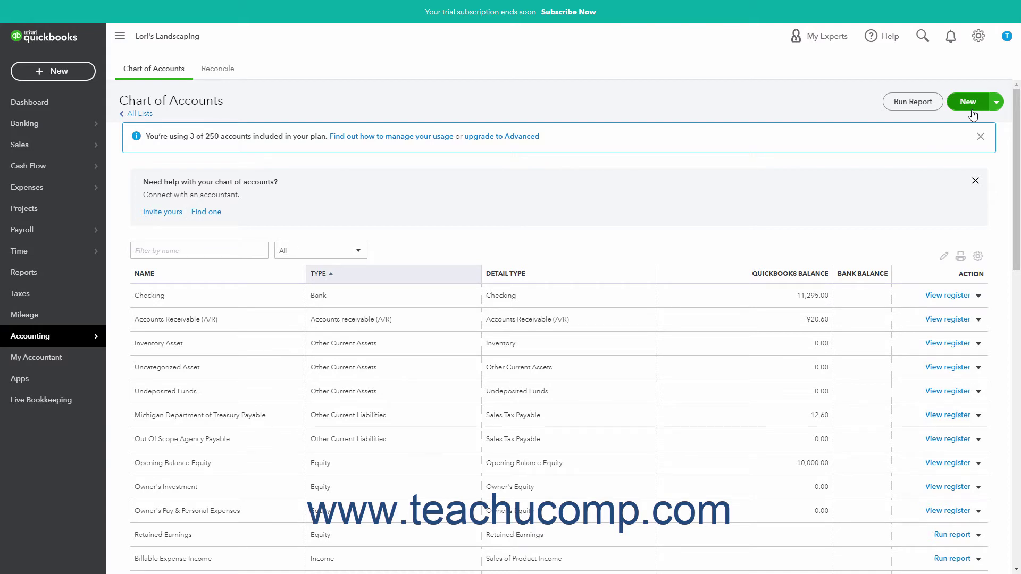
{"action": "left_click", "coordinate": [968, 102]}
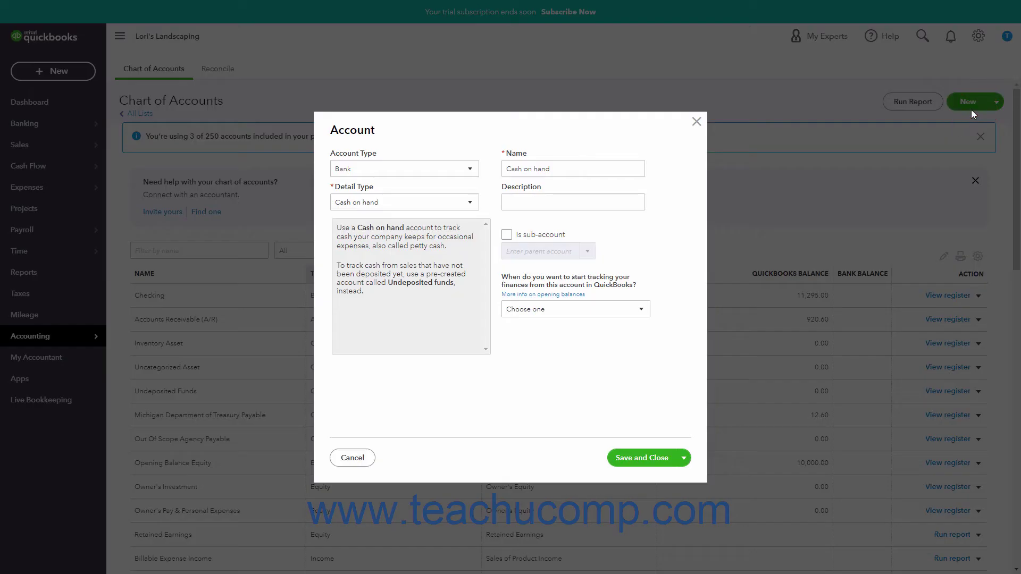
{"action": "left_click", "coordinate": [696, 122]}
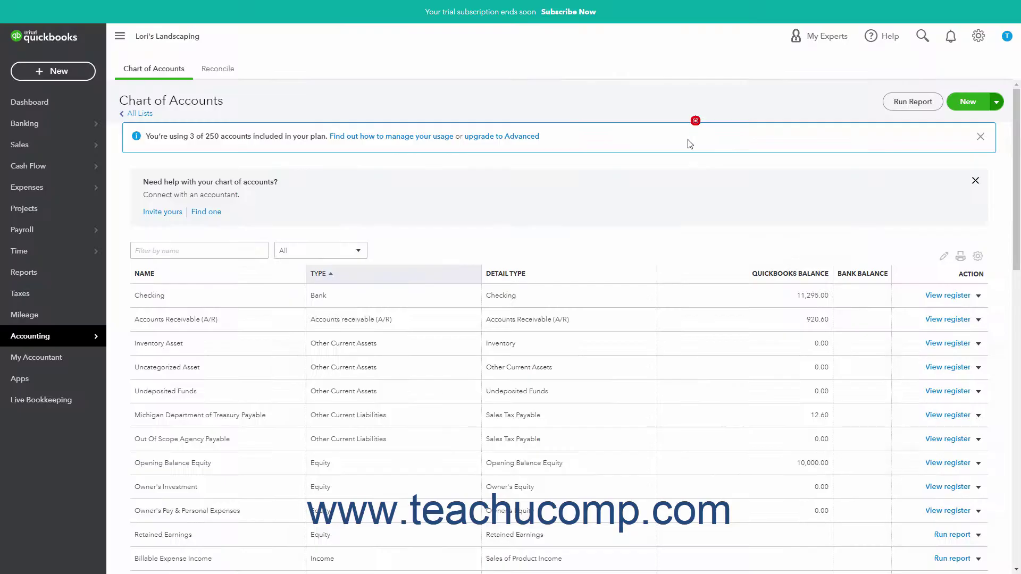
Open the Bad Debts account for editing, check its account type, detail type and name, and save it.
{"action": "scroll", "coordinate": [679, 260], "scroll_direction": "down", "scroll_amount": 8}
{"action": "left_click", "coordinate": [979, 420]}
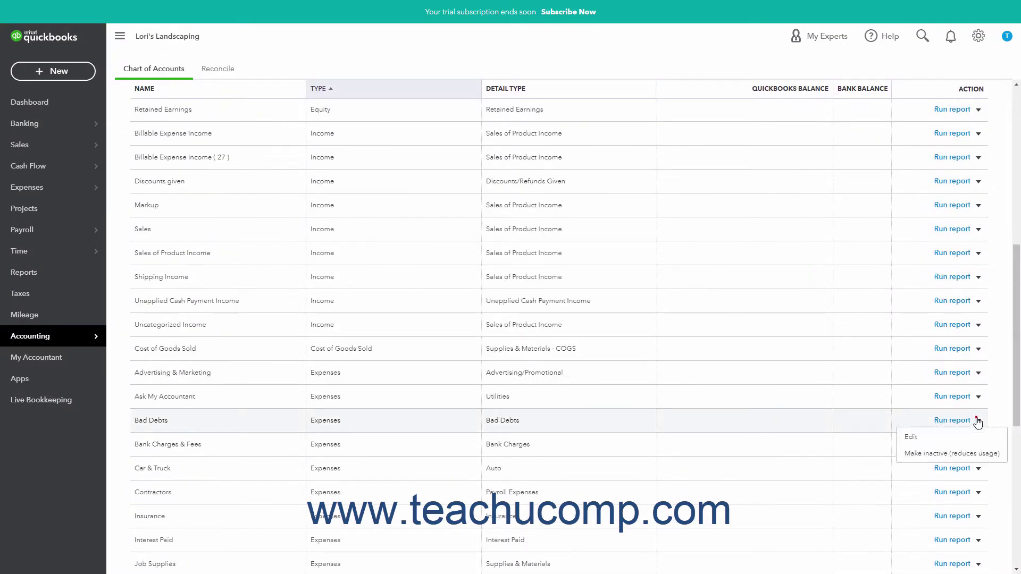
{"action": "left_click", "coordinate": [939, 441]}
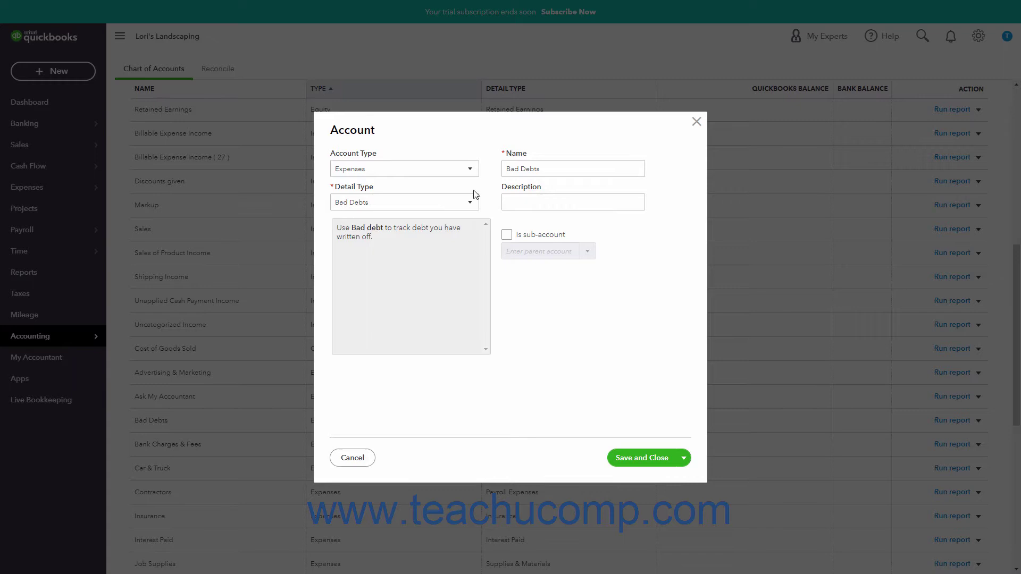
{"action": "left_click", "coordinate": [470, 171]}
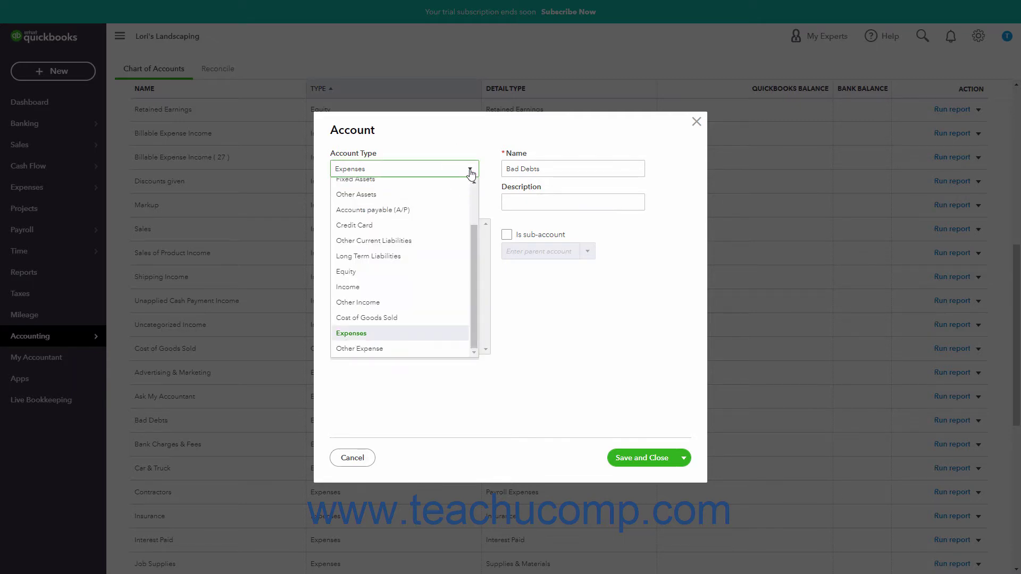
{"action": "left_click", "coordinate": [470, 172]}
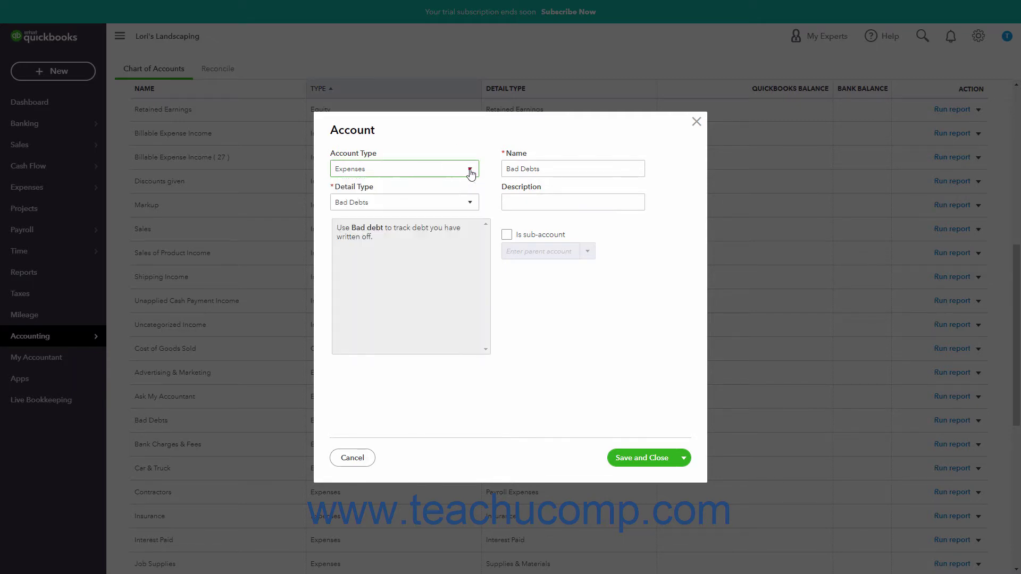
{"action": "left_click", "coordinate": [471, 204]}
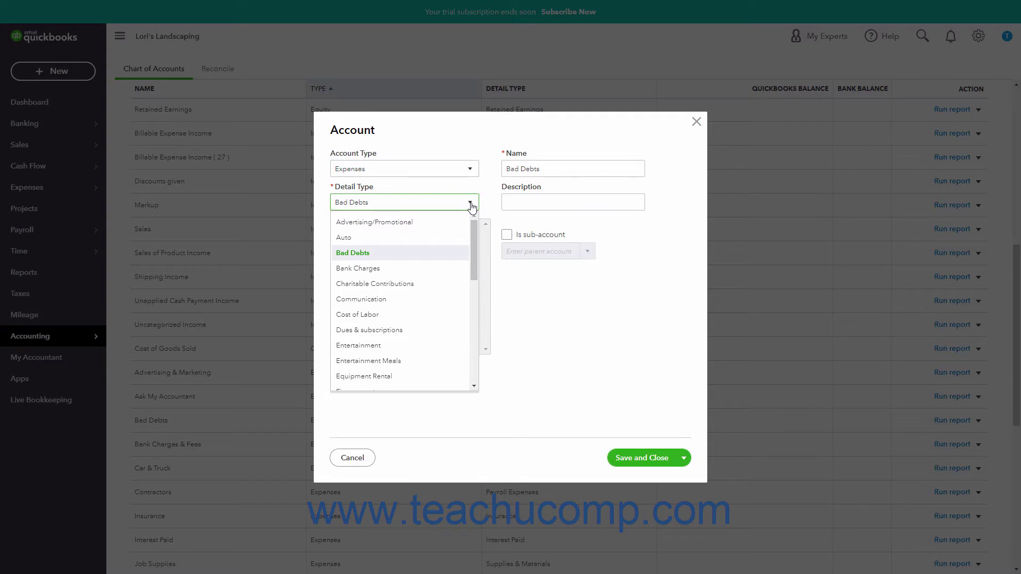
{"action": "left_click", "coordinate": [471, 204]}
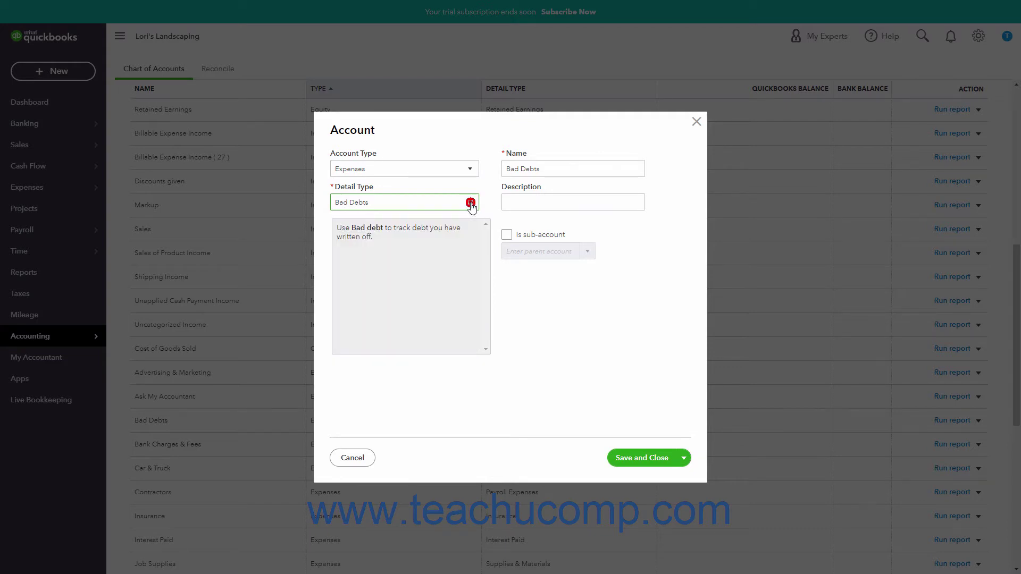
{"action": "left_click", "coordinate": [561, 169]}
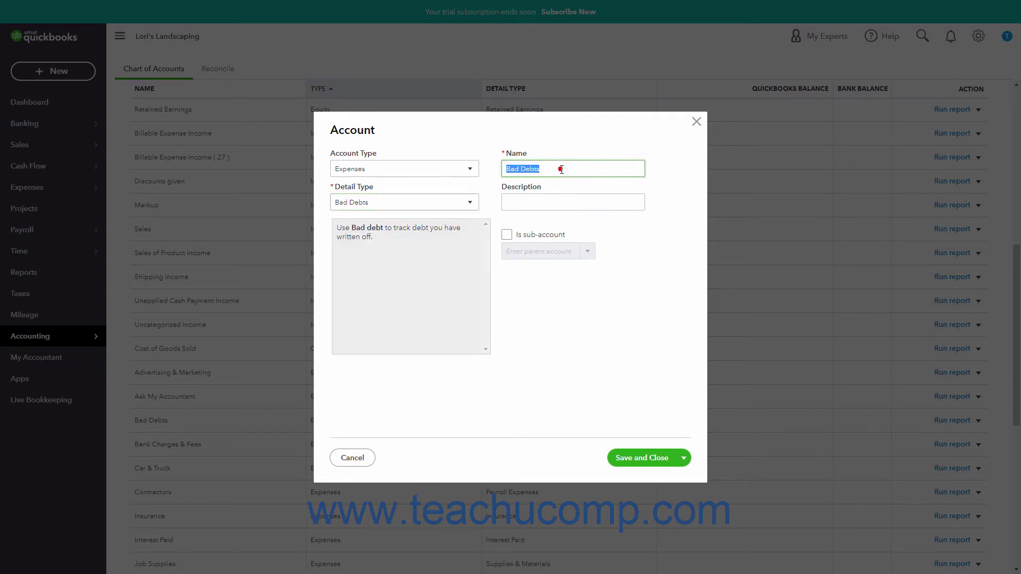
{"action": "left_click", "coordinate": [647, 458]}
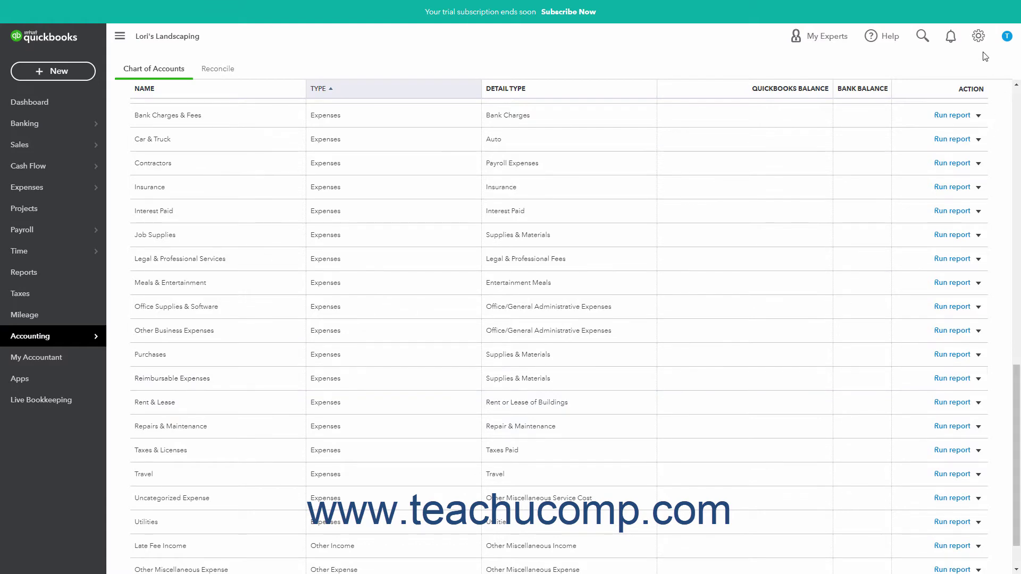
Open the products and services list and view the blank form for a new non-inventory item, closing it without saving.
{"action": "left_click", "coordinate": [978, 37]}
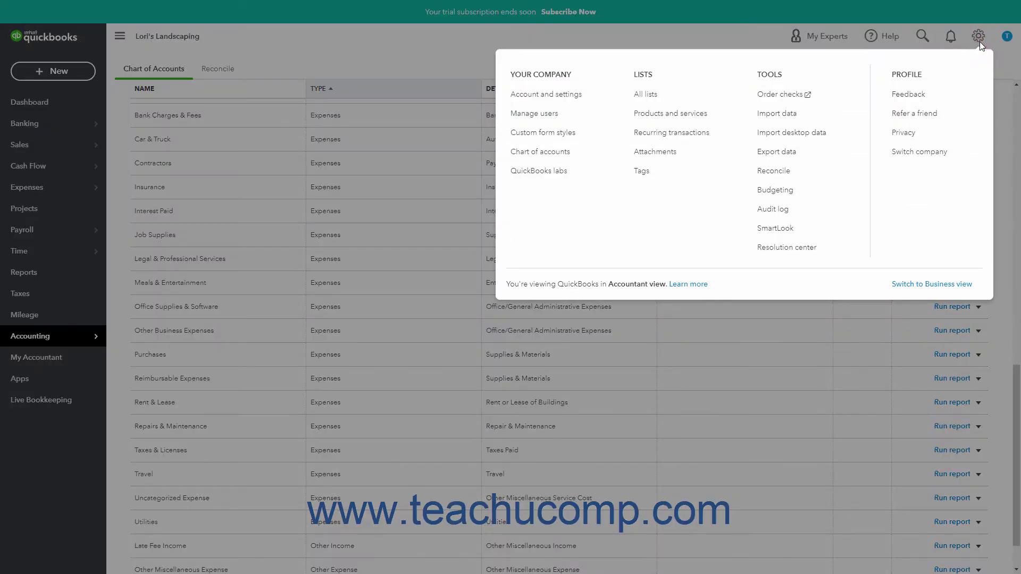
{"action": "left_click", "coordinate": [697, 115]}
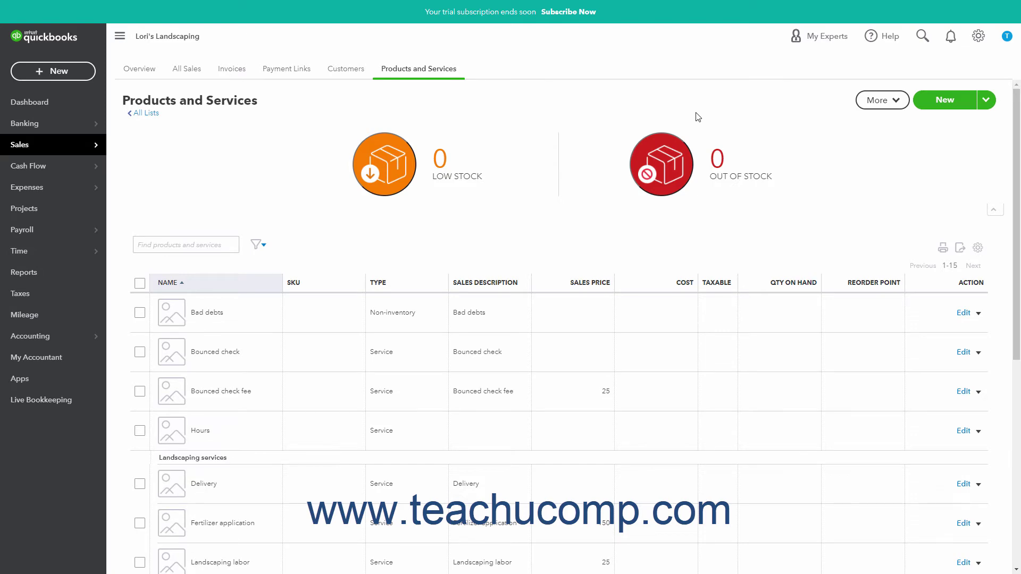
{"action": "left_click", "coordinate": [930, 102]}
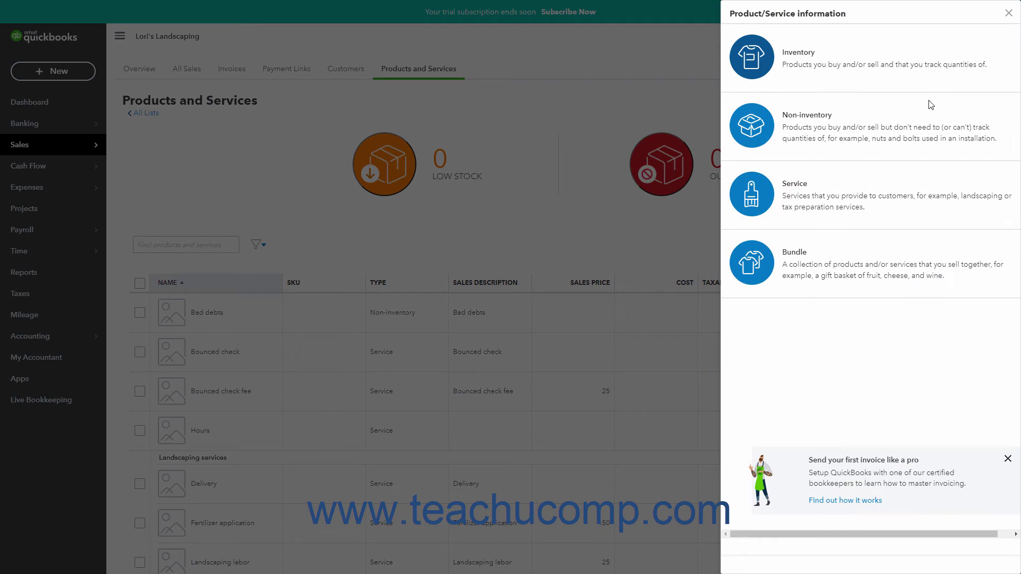
{"action": "left_click", "coordinate": [906, 123]}
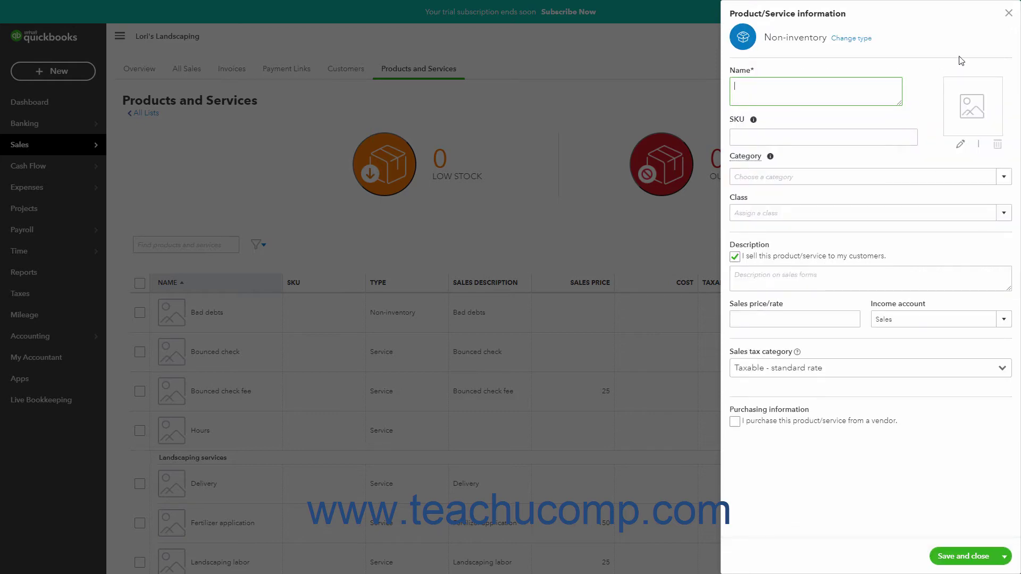
{"action": "left_click", "coordinate": [1008, 12]}
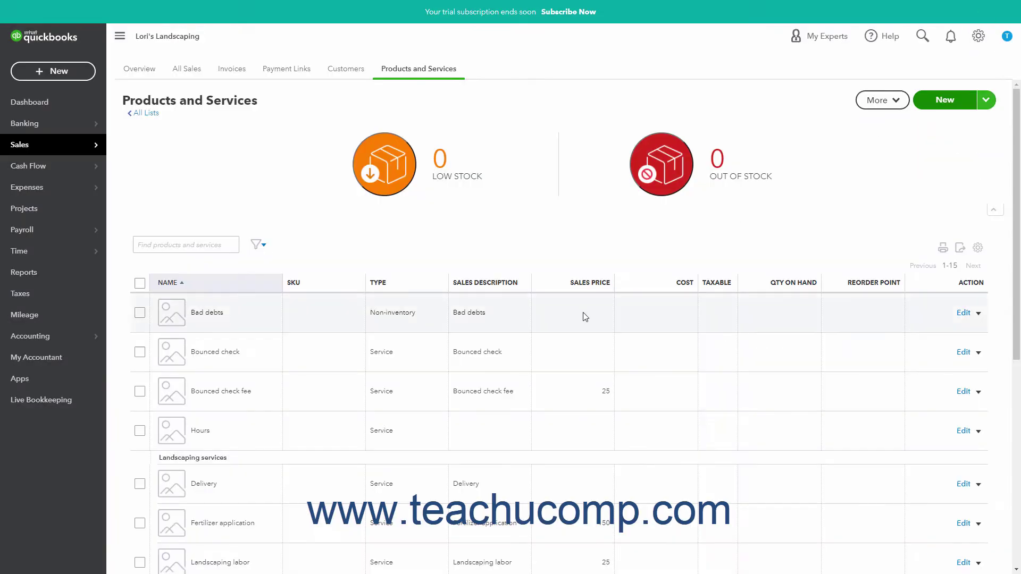
Open the Bad debts item for editing, check its name, description, income account and sales tax category, and save it.
{"action": "left_click", "coordinate": [346, 318]}
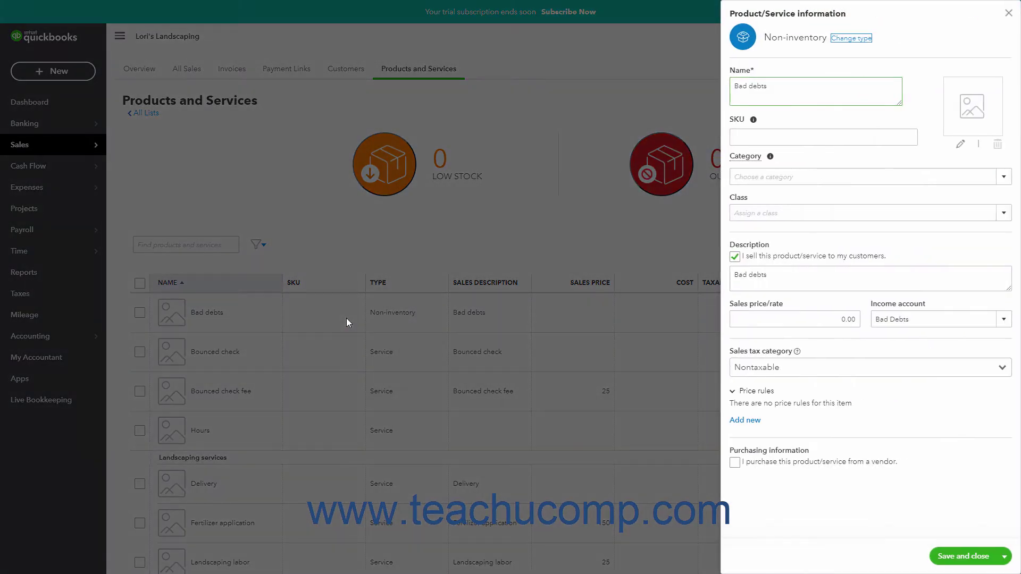
{"action": "triple_click", "coordinate": [840, 95]}
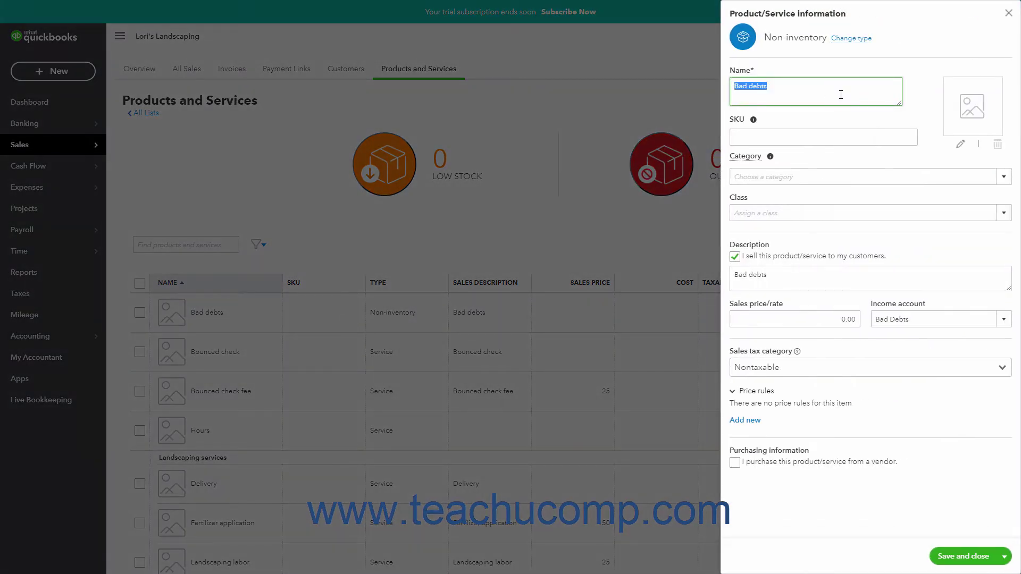
{"action": "triple_click", "coordinate": [846, 277]}
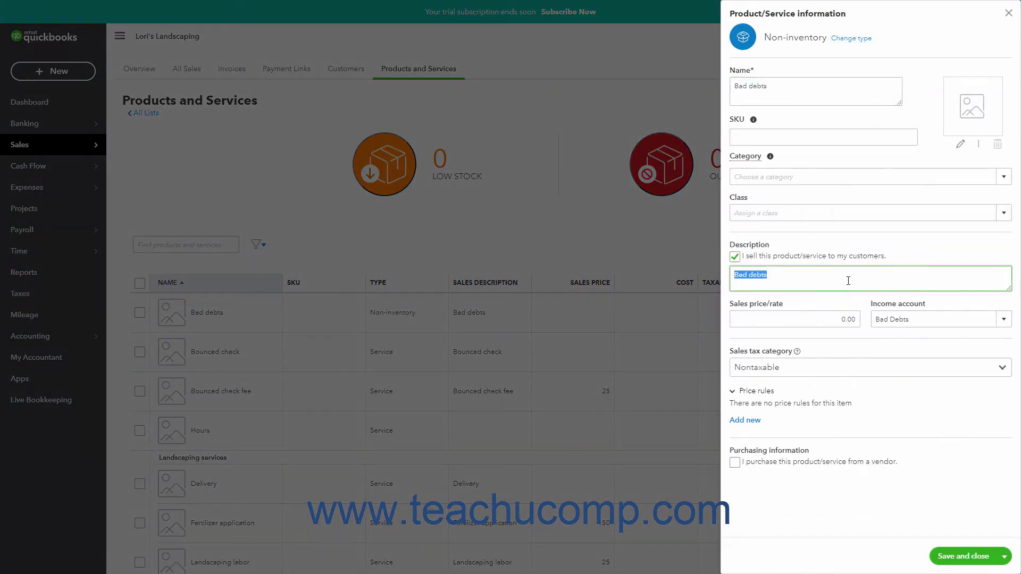
{"action": "left_click", "coordinate": [1004, 320]}
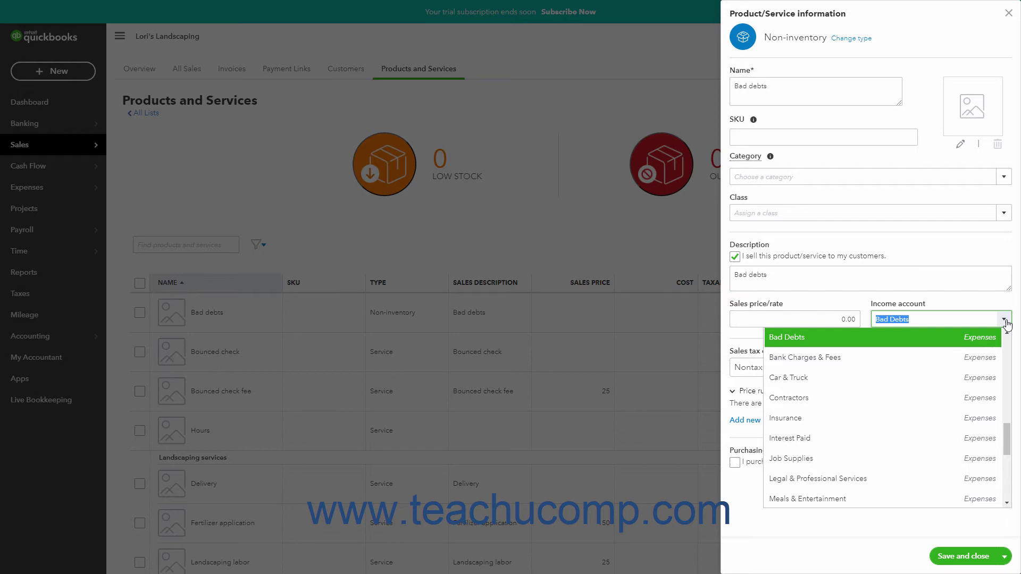
{"action": "left_click", "coordinate": [1004, 320]}
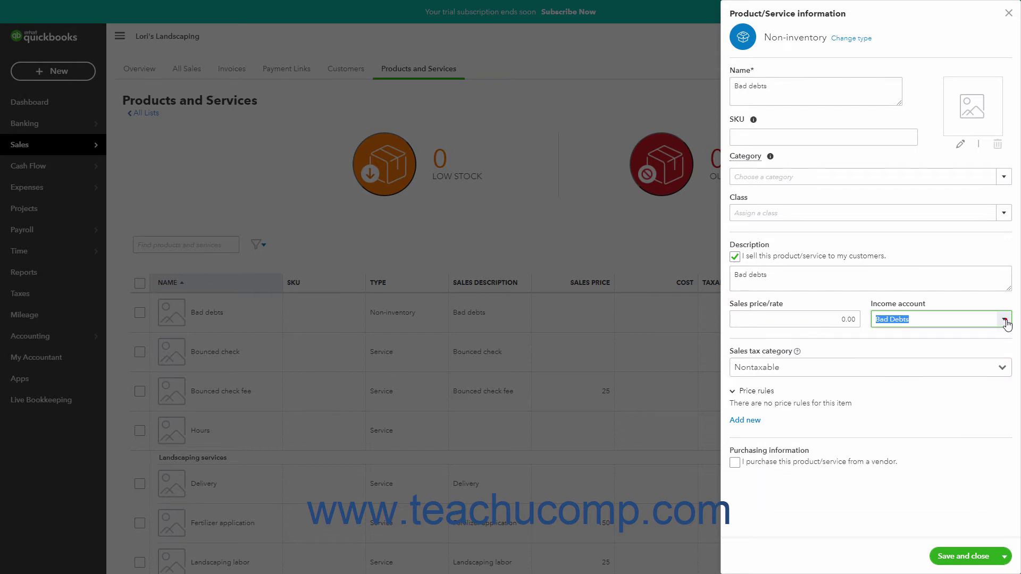
{"action": "left_click", "coordinate": [1002, 378]}
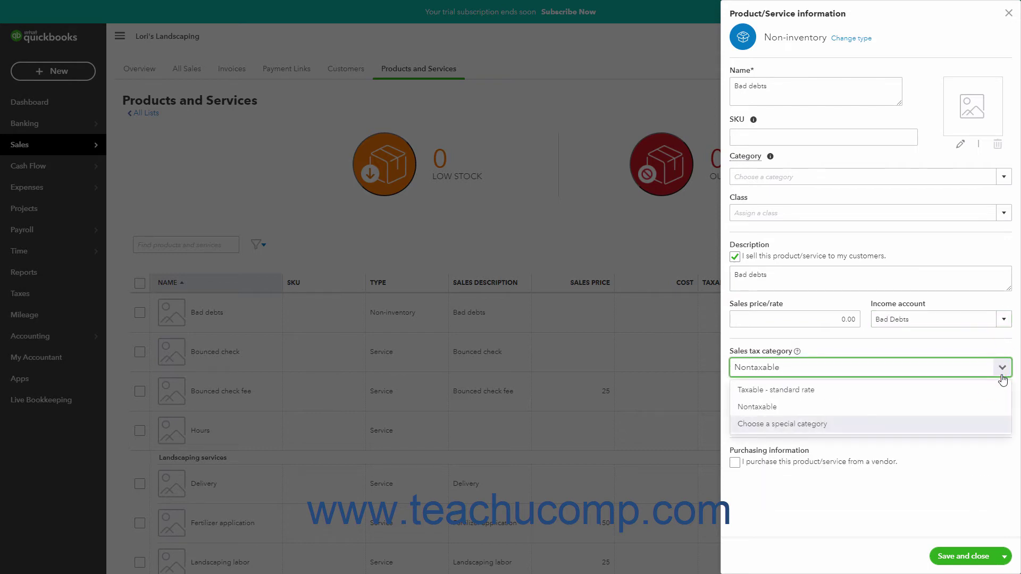
{"action": "left_click", "coordinate": [1002, 378]}
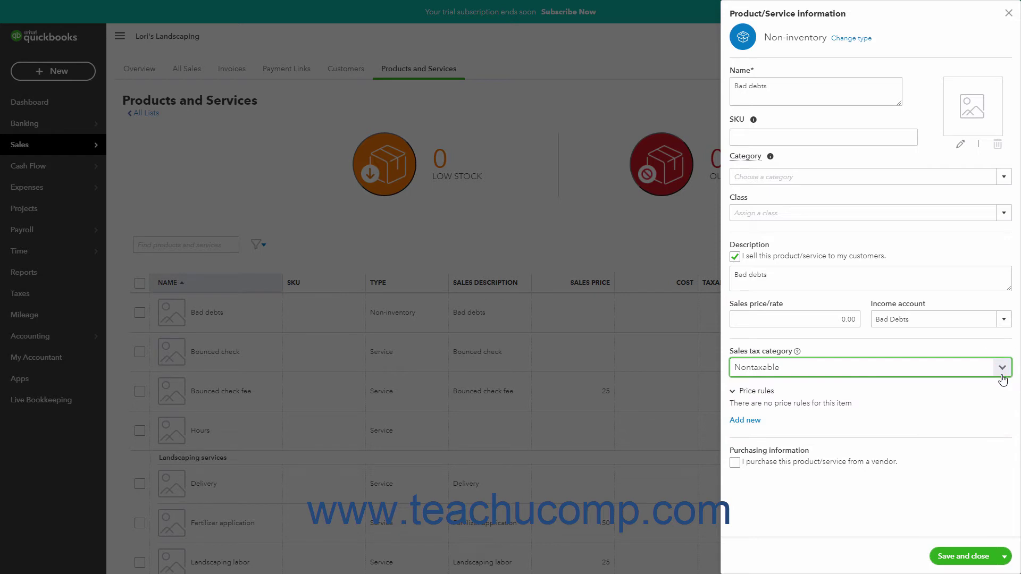
{"action": "left_click", "coordinate": [960, 555]}
{"action": "scroll", "coordinate": [960, 553], "scroll_direction": "down", "scroll_amount": 4}
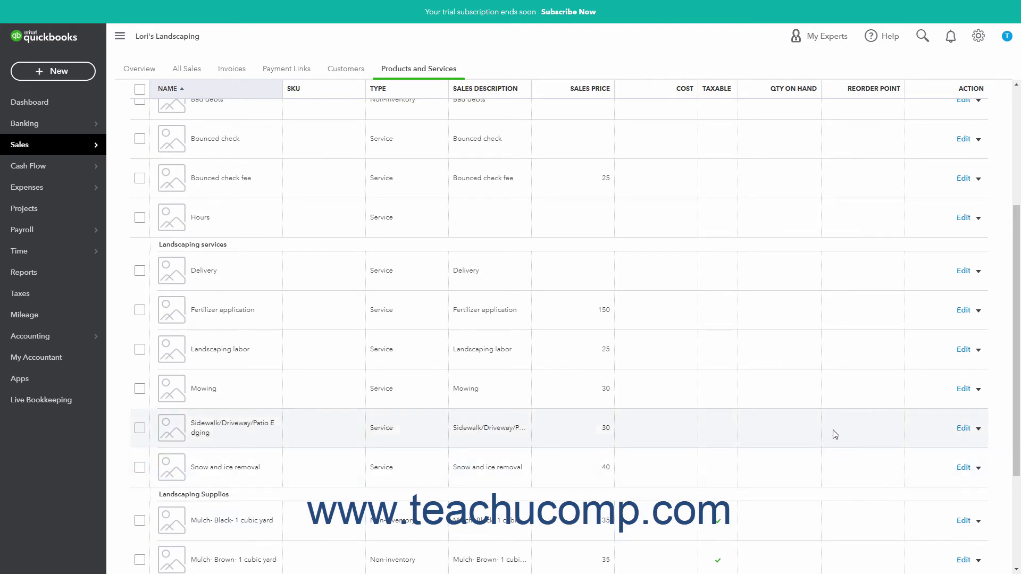
Create a new credit memo for the customer La Cantina Restaurant.
{"action": "left_click", "coordinate": [81, 81]}
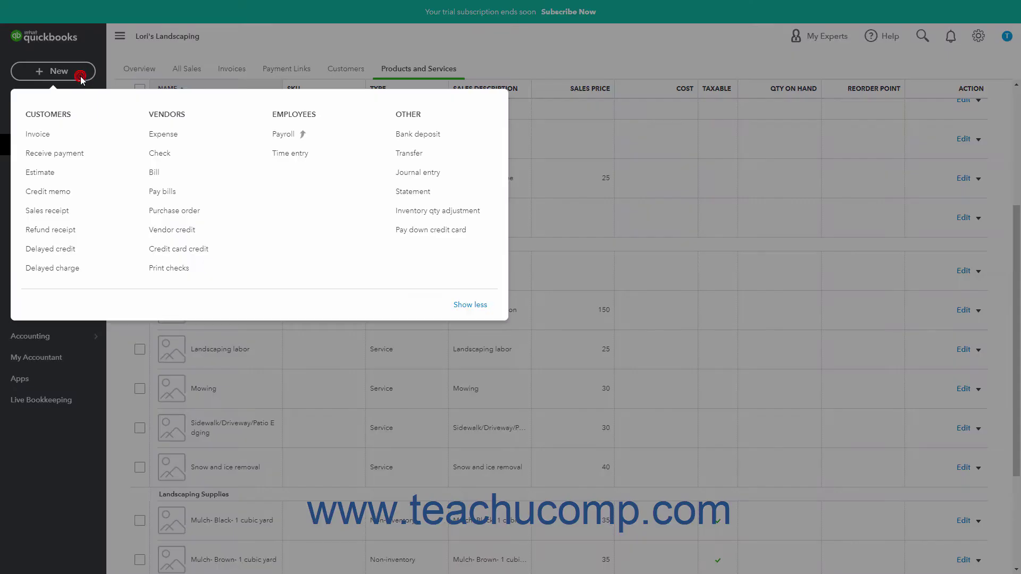
{"action": "left_click", "coordinate": [65, 193]}
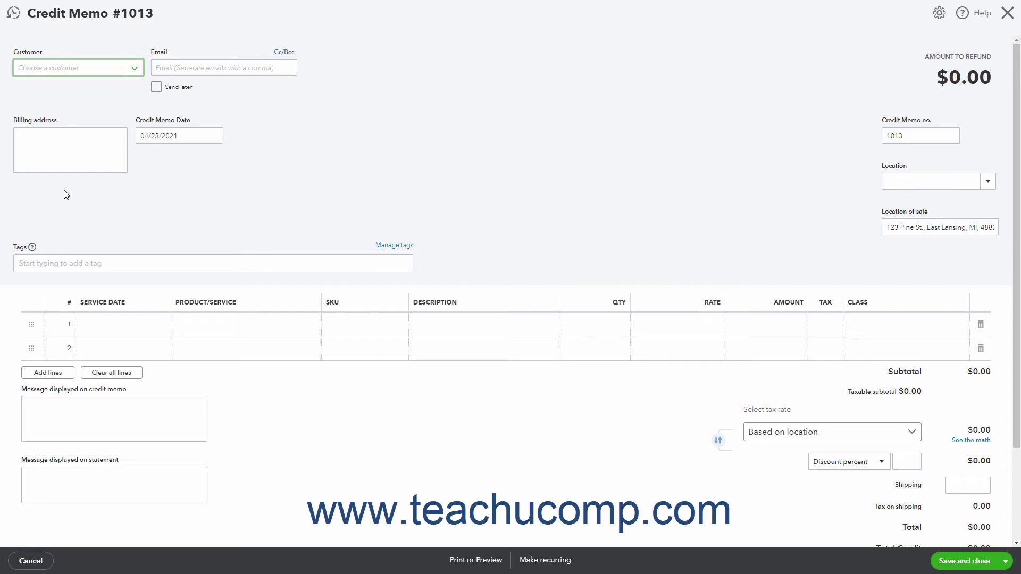
{"action": "left_click", "coordinate": [134, 69]}
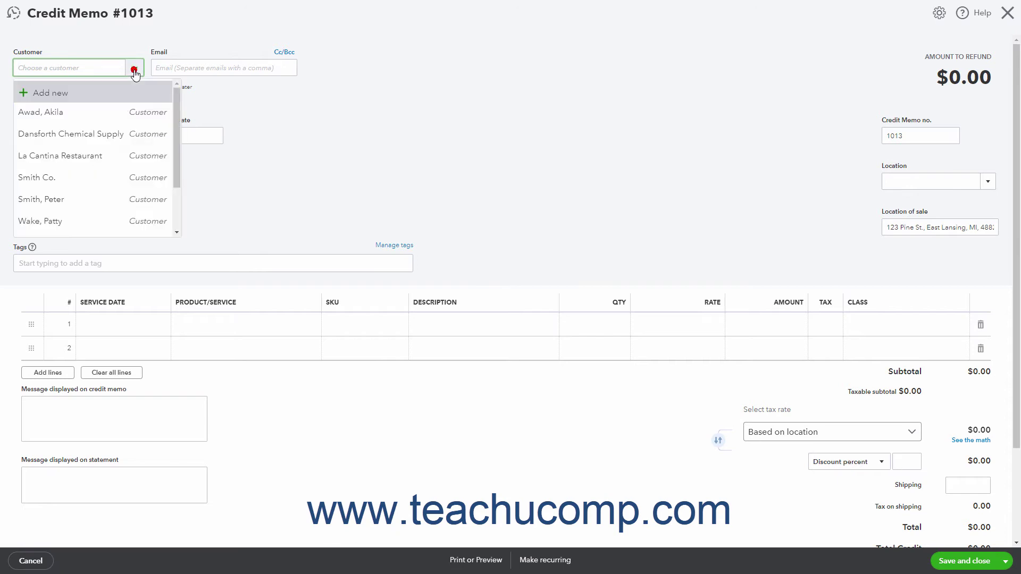
{"action": "left_click", "coordinate": [107, 155]}
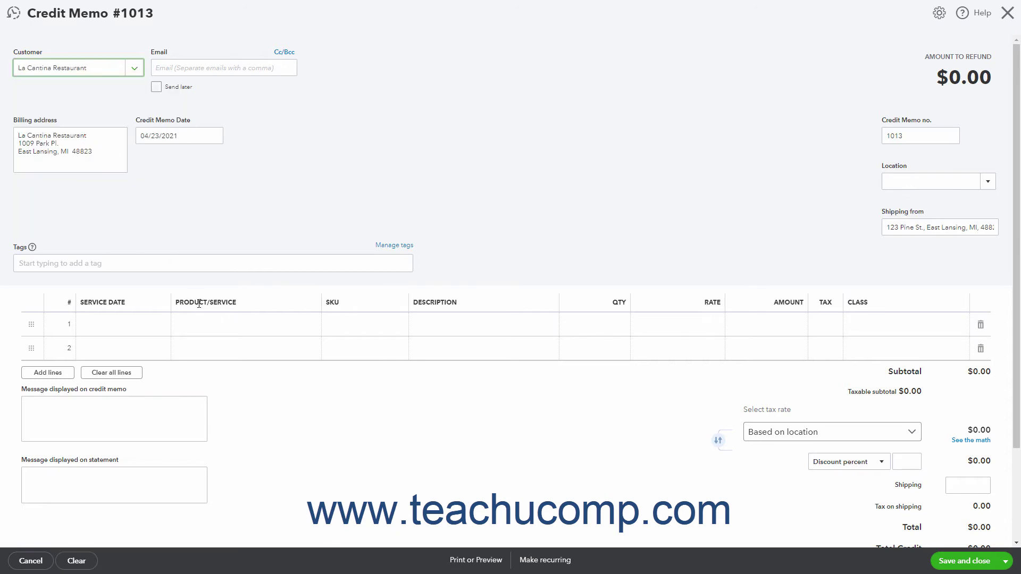
Choose Bad debts as the product/service on the credit memo's first line.
{"action": "left_click", "coordinate": [199, 327]}
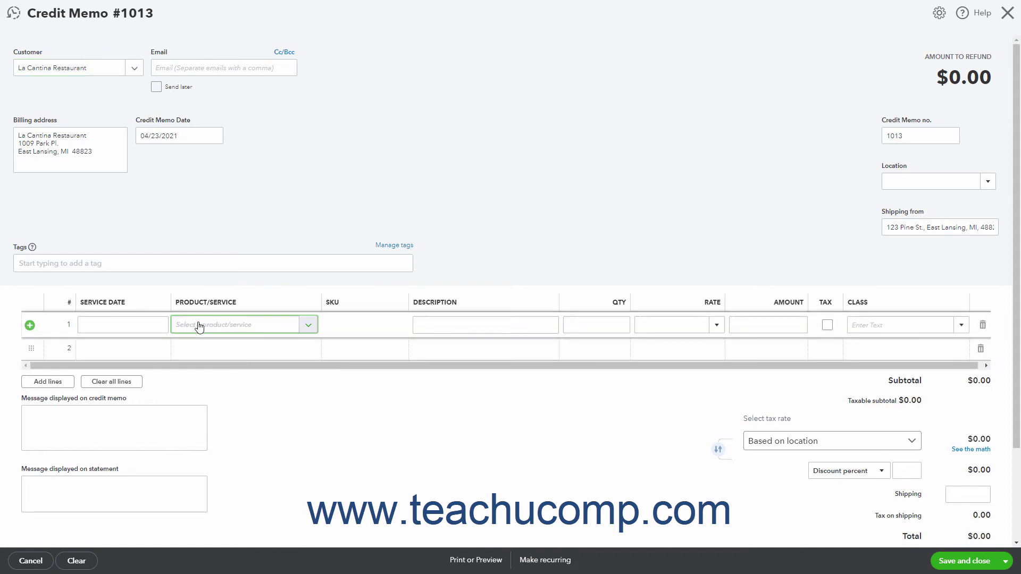
{"action": "left_click", "coordinate": [308, 326]}
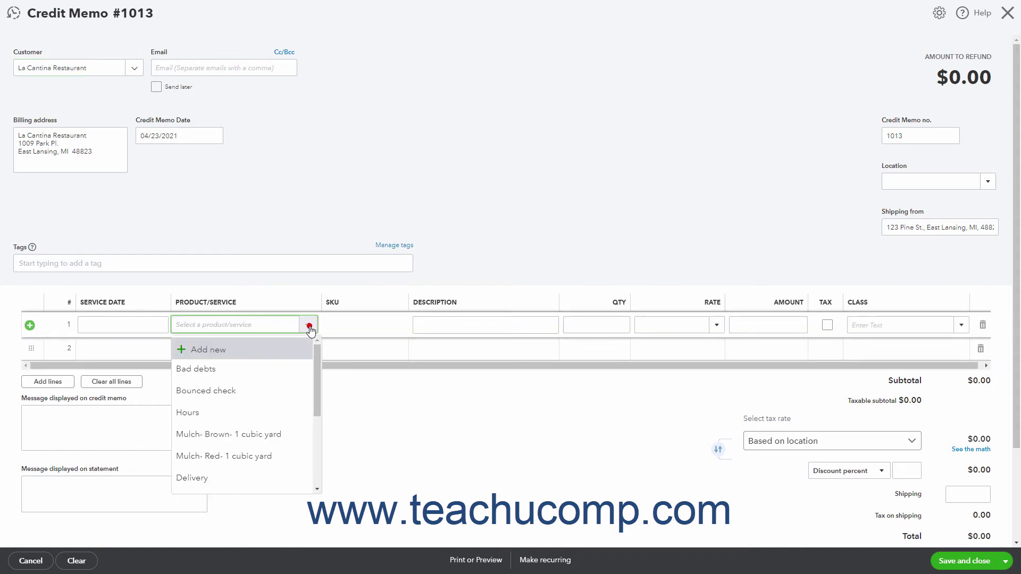
{"action": "left_click", "coordinate": [270, 371]}
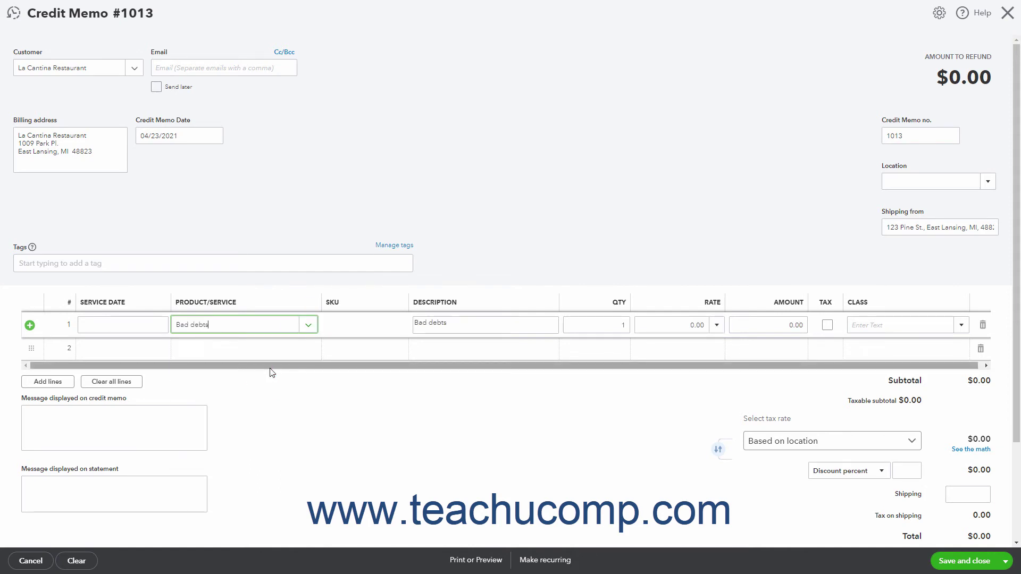
Set the amount of the Bad debts line on the credit memo to 420.
{"action": "left_click", "coordinate": [752, 323]}
{"action": "type", "text": "420"}
{"action": "key", "text": "Tab"}
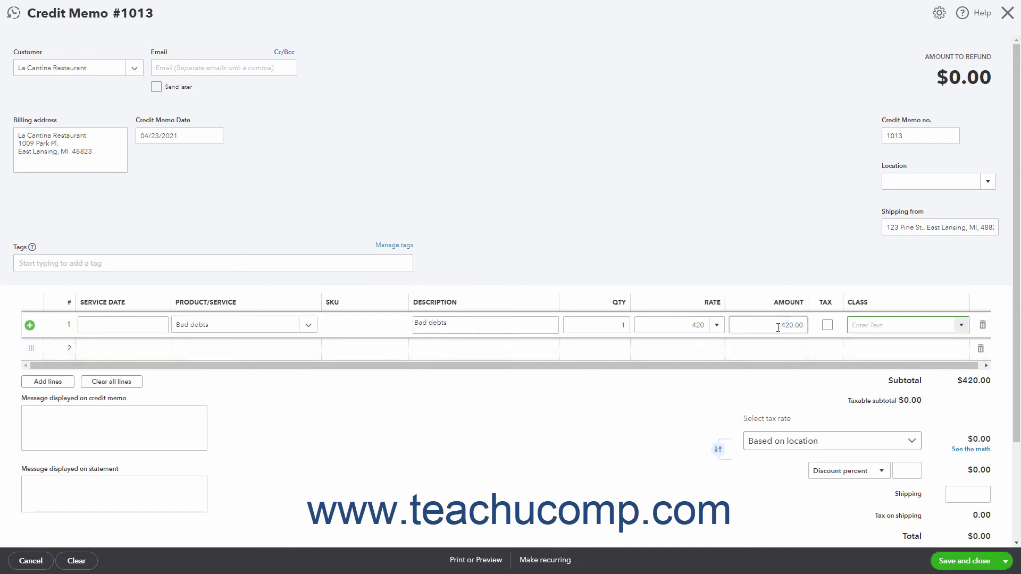
Enter "Bad debt that is uncollectable due to closure" as the credit memo's statement message, then save and close it.
{"action": "left_click", "coordinate": [128, 484]}
{"action": "type", "text": "Bad de"}
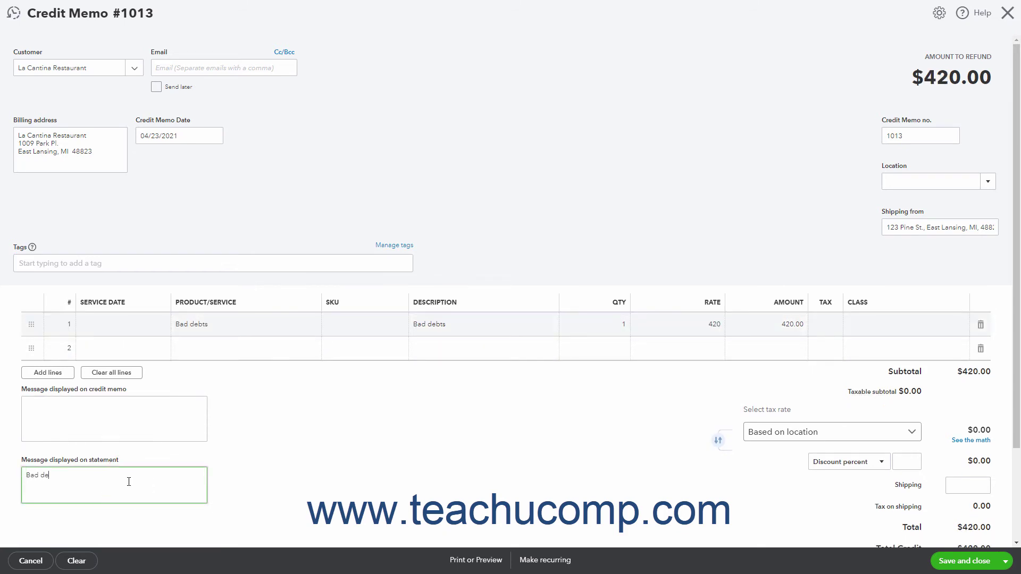
{"action": "type", "text": "bt that is uncollectable due to closure"}
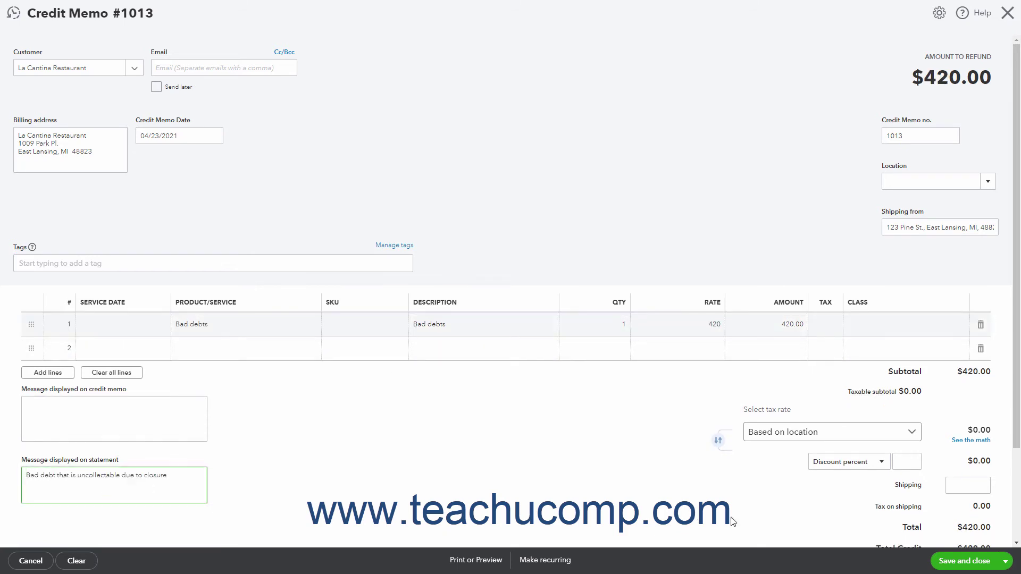
{"action": "left_click", "coordinate": [948, 559]}
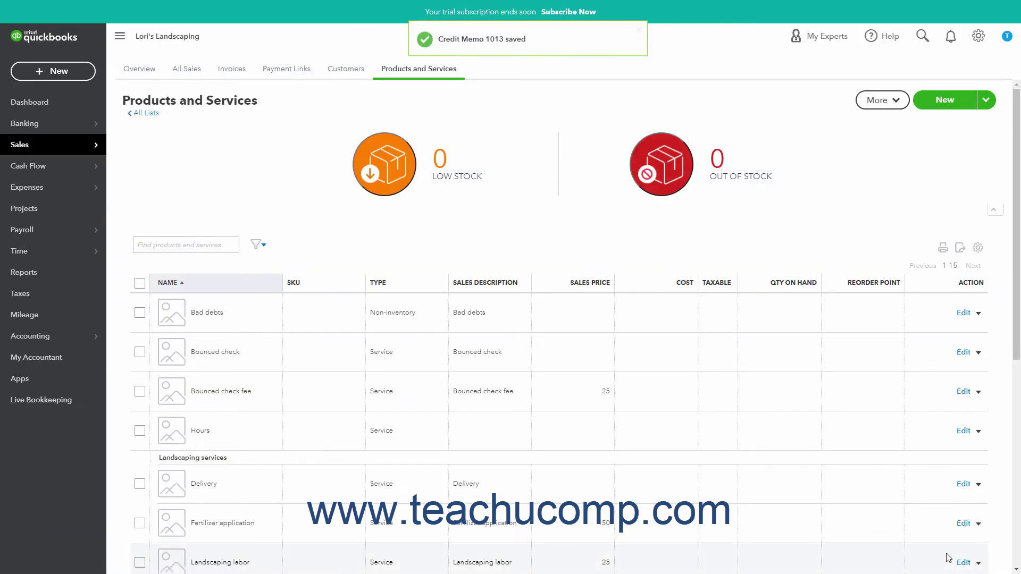
Open the payment in La Cantina Restaurant's transaction list, check its customer, invoice and applied credit memo, then save and close it.
{"action": "left_click", "coordinate": [343, 68]}
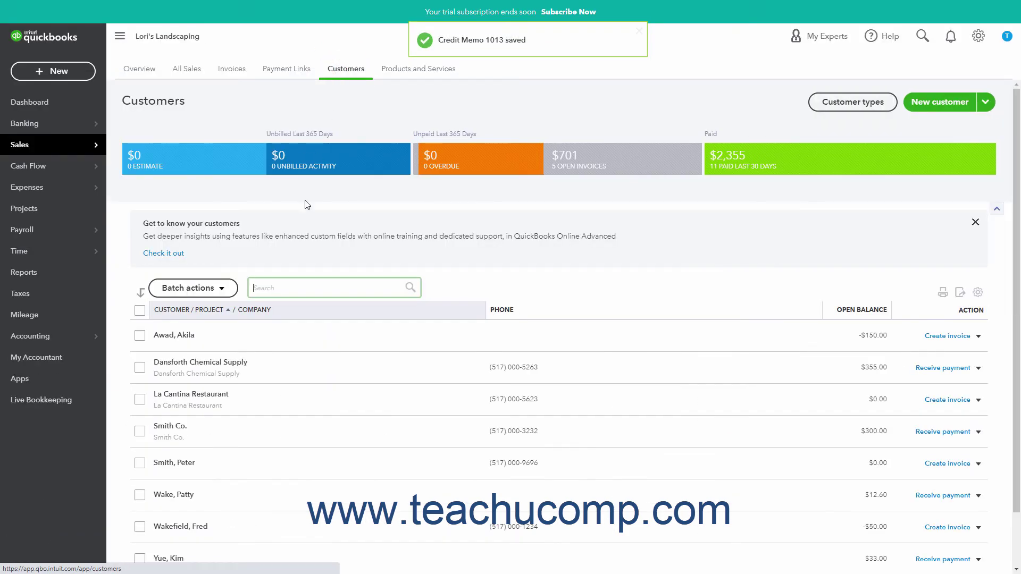
{"action": "left_click", "coordinate": [205, 395]}
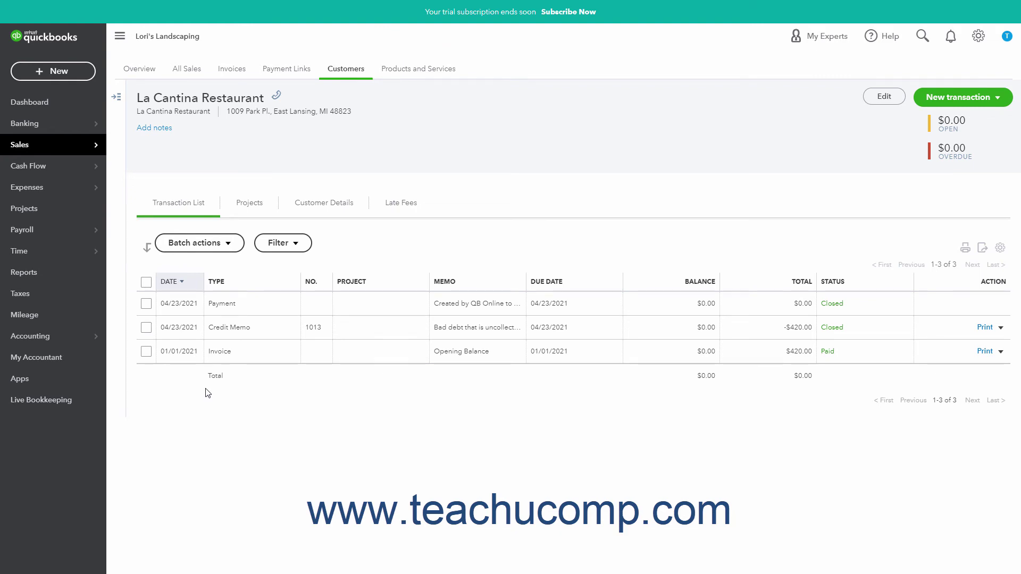
{"action": "left_click", "coordinate": [233, 307]}
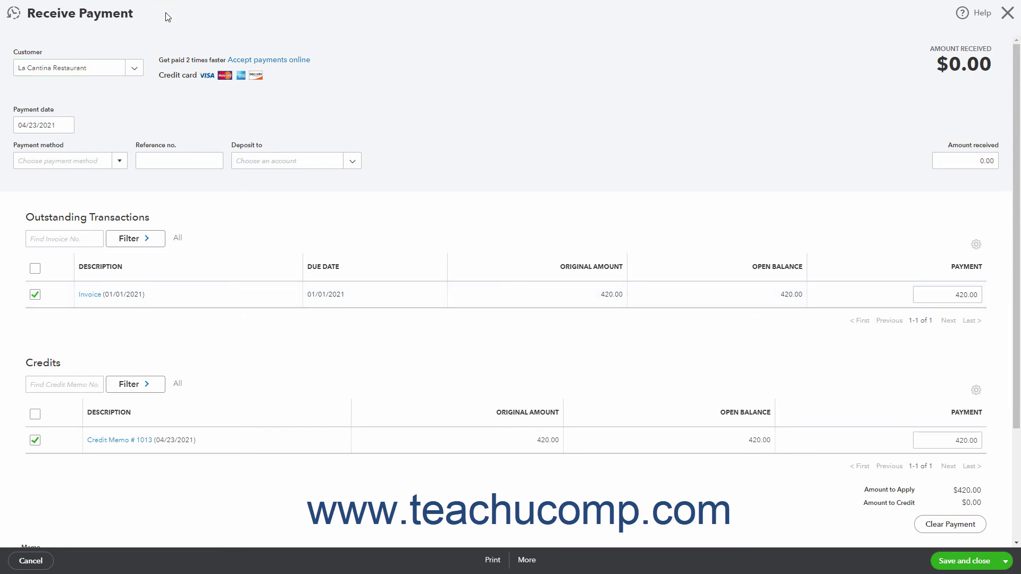
{"action": "left_click", "coordinate": [135, 69]}
{"action": "left_click", "coordinate": [135, 70]}
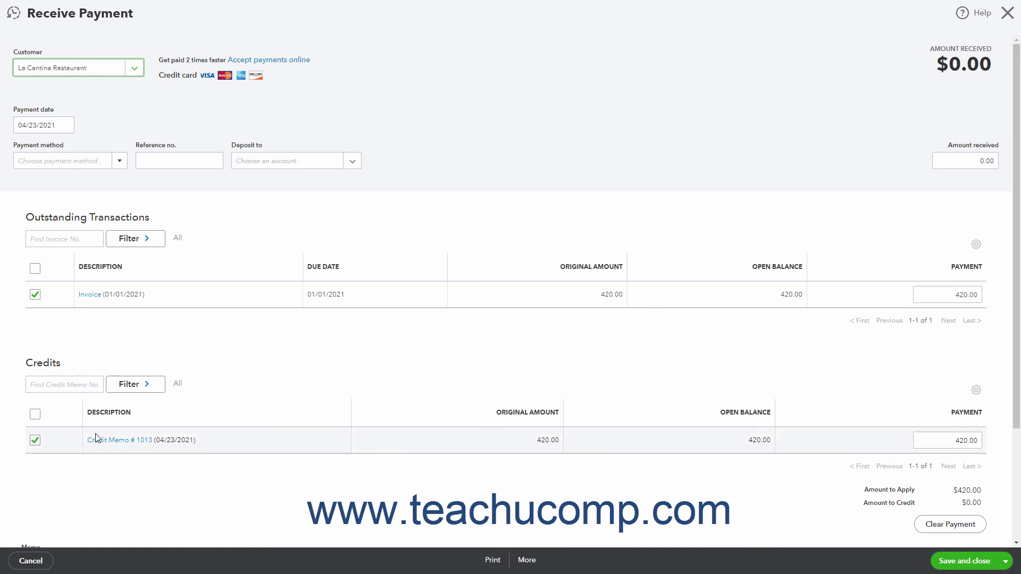
{"action": "left_click", "coordinate": [940, 561]}
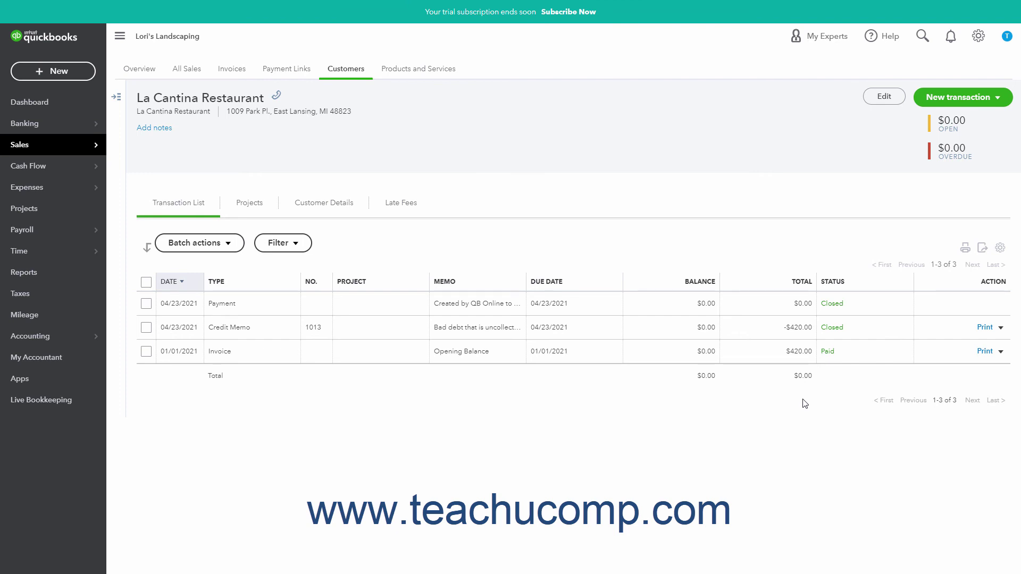
Run the account report for the Bad Debts expense account from the chart of accounts.
{"action": "left_click", "coordinate": [976, 38]}
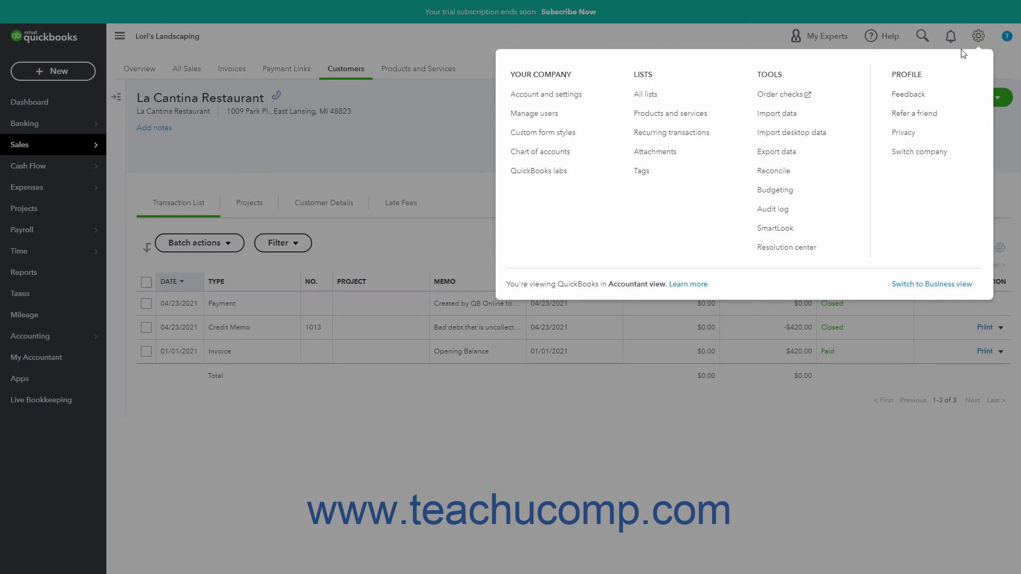
{"action": "left_click", "coordinate": [541, 152]}
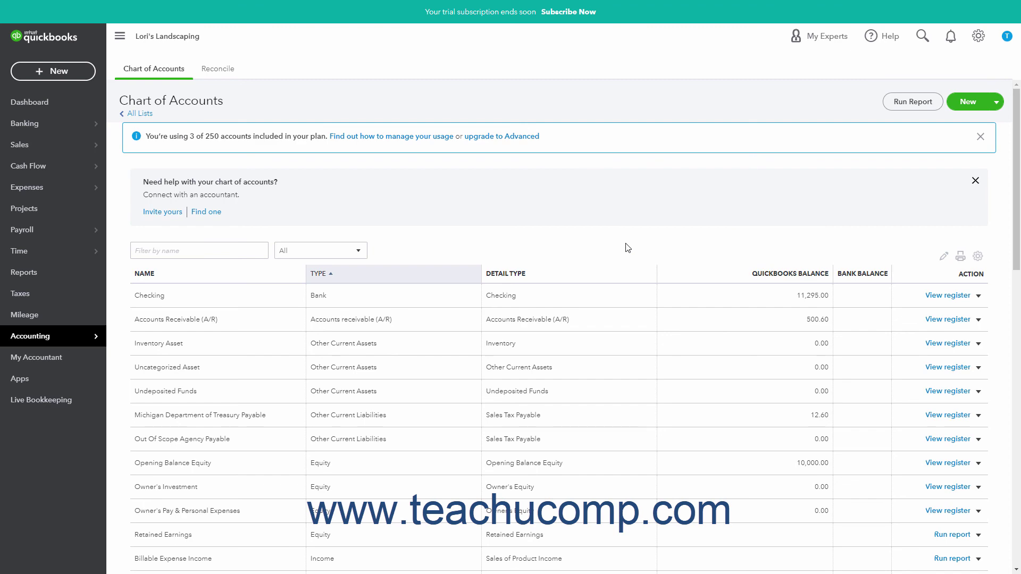
{"action": "scroll", "coordinate": [628, 248], "scroll_direction": "down", "scroll_amount": 7}
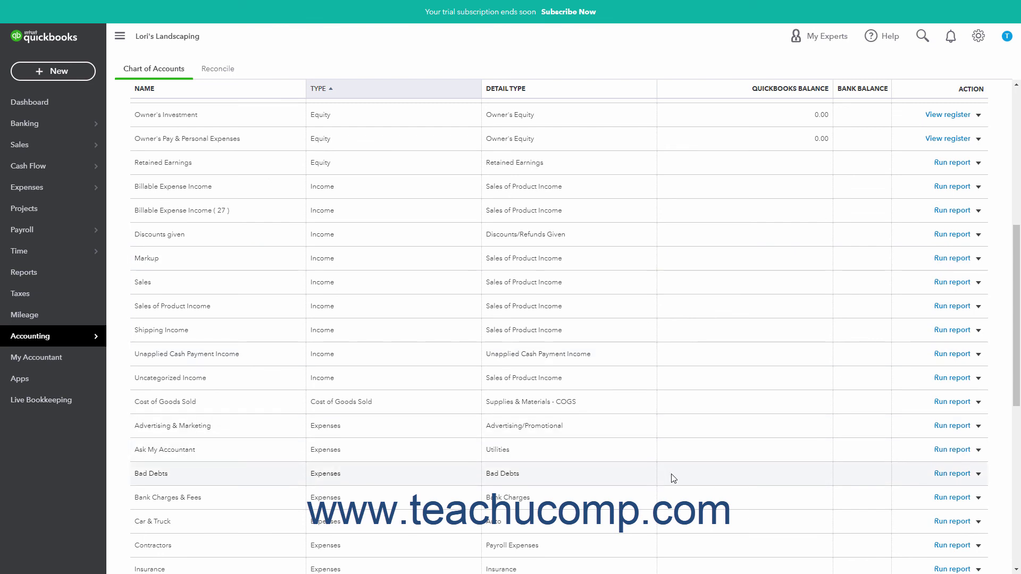
{"action": "left_click", "coordinate": [970, 475]}
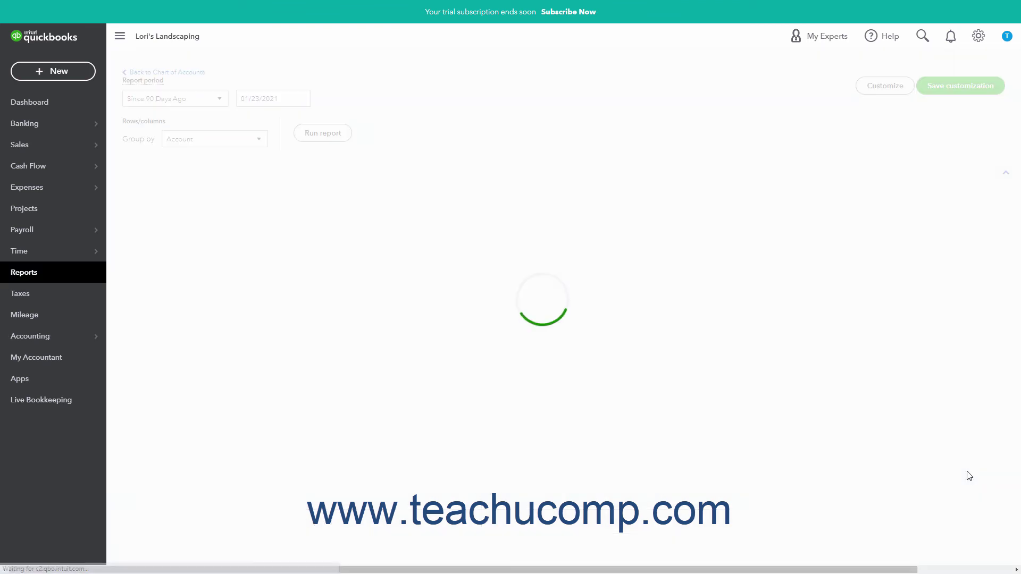